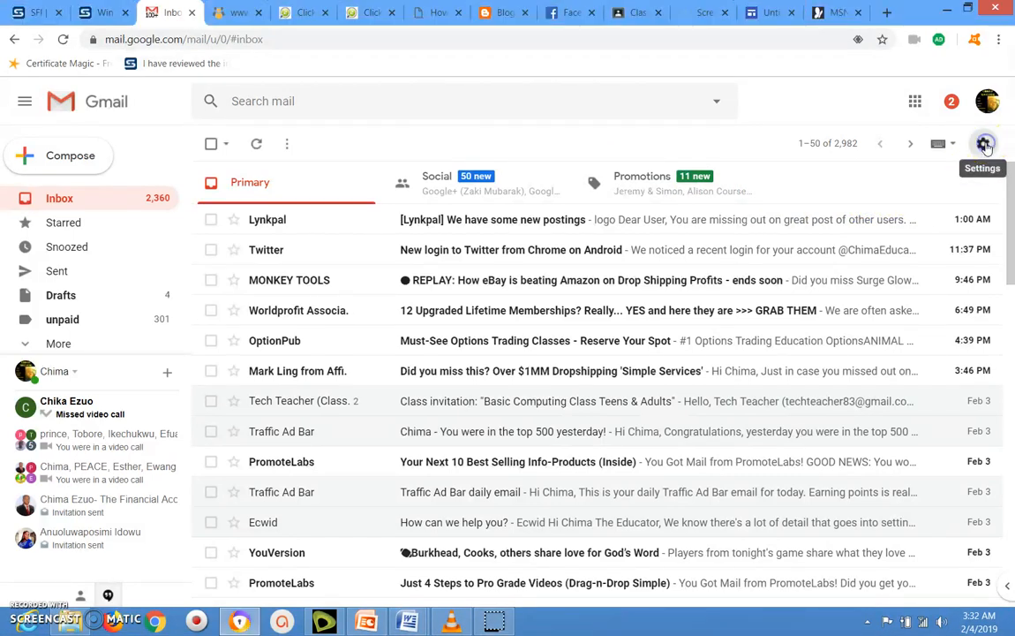
- Open Gmail's full Settings page from the gear menu
click(985, 145)
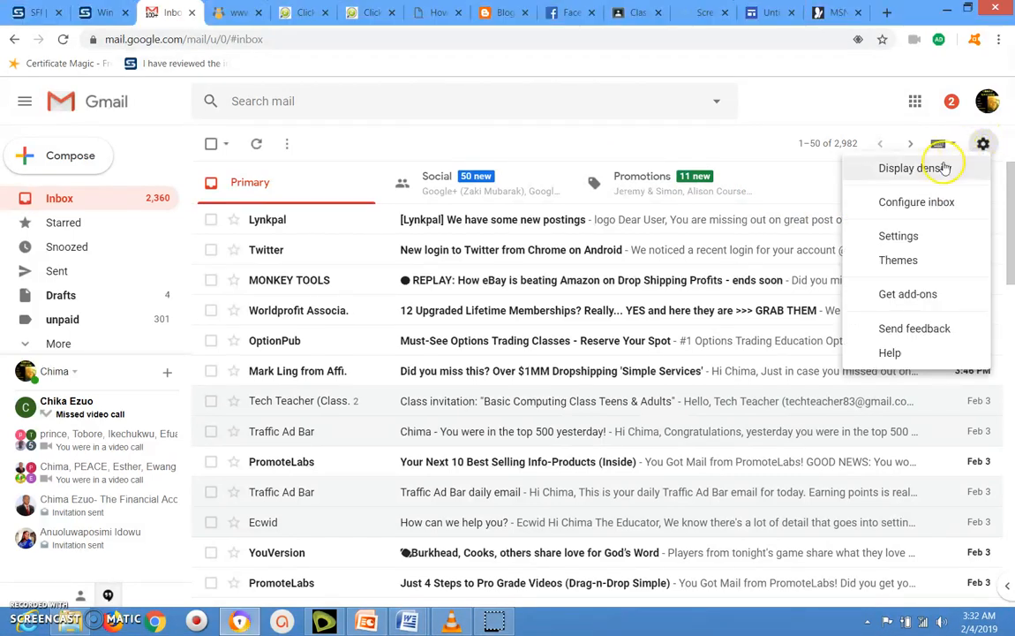
click(914, 236)
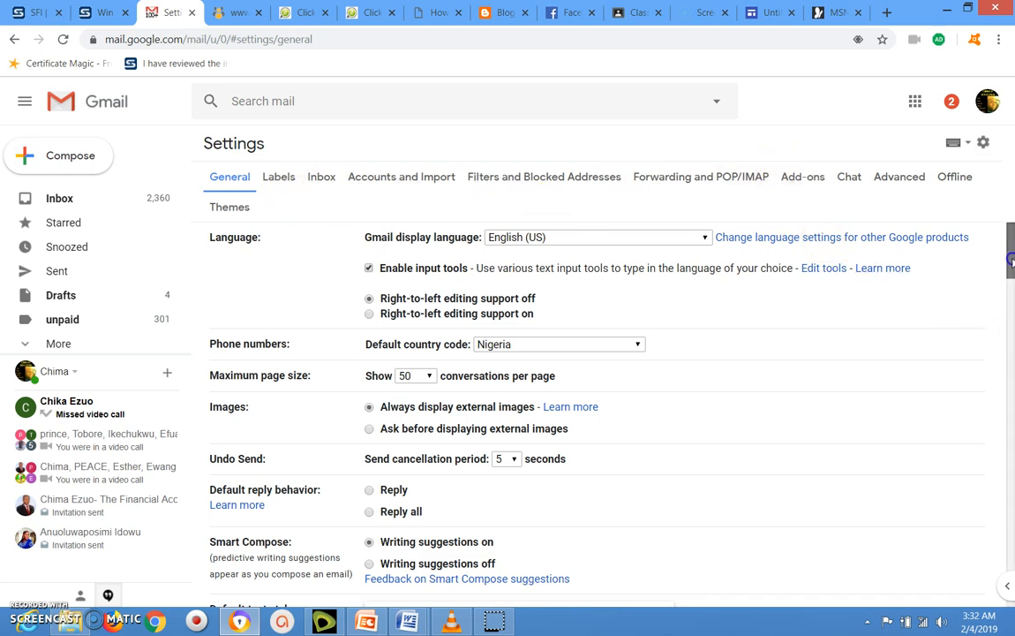
- Scroll General settings down to the Signature section with the bio and Teacher Teach Tech banner
drag(1012, 260, 1012, 431)
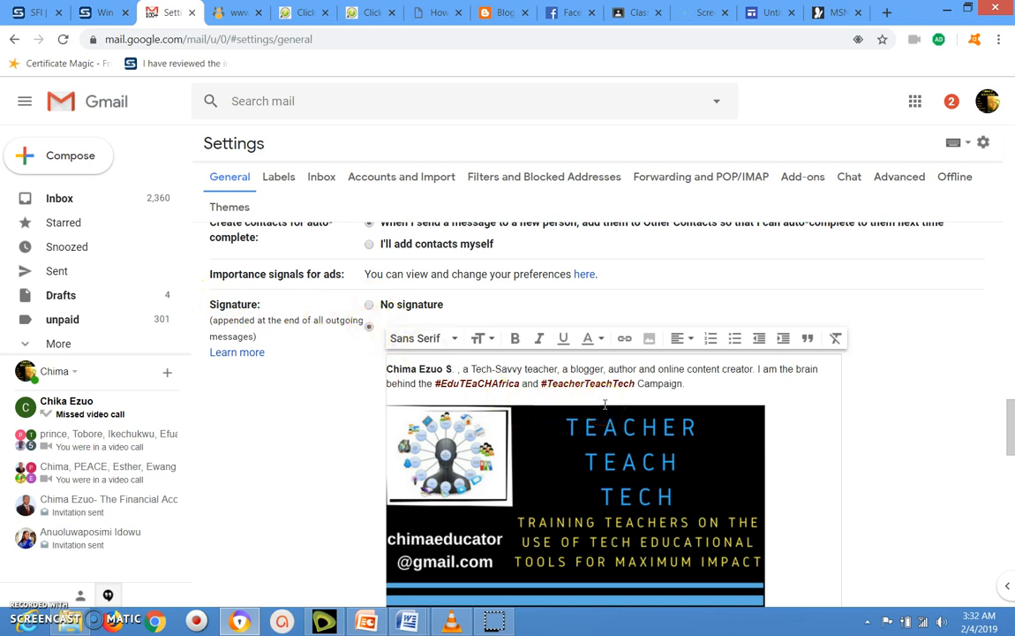
click(369, 305)
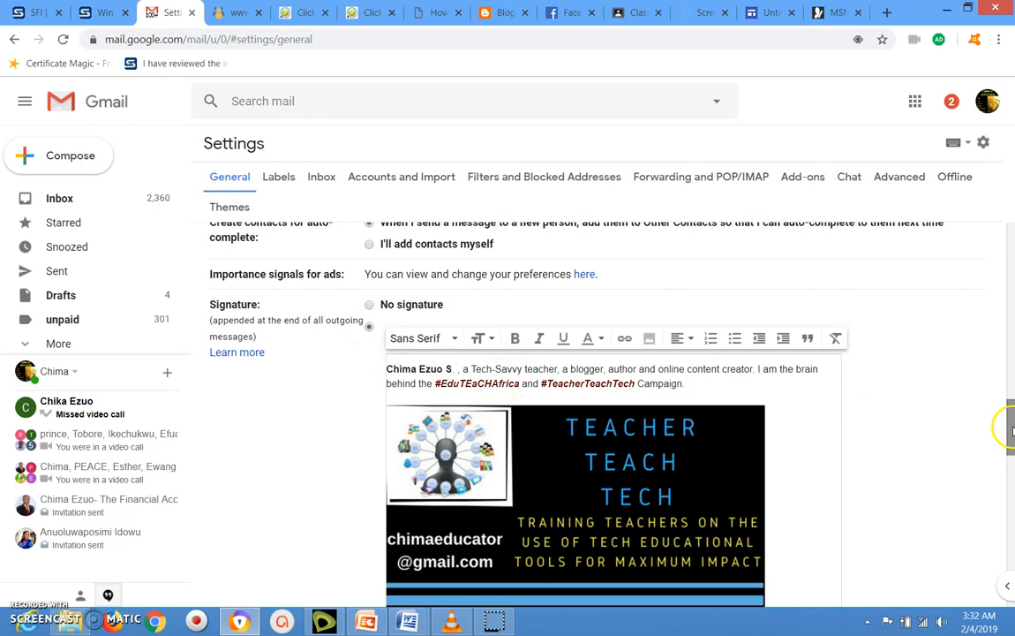
drag(1010, 430, 1011, 446)
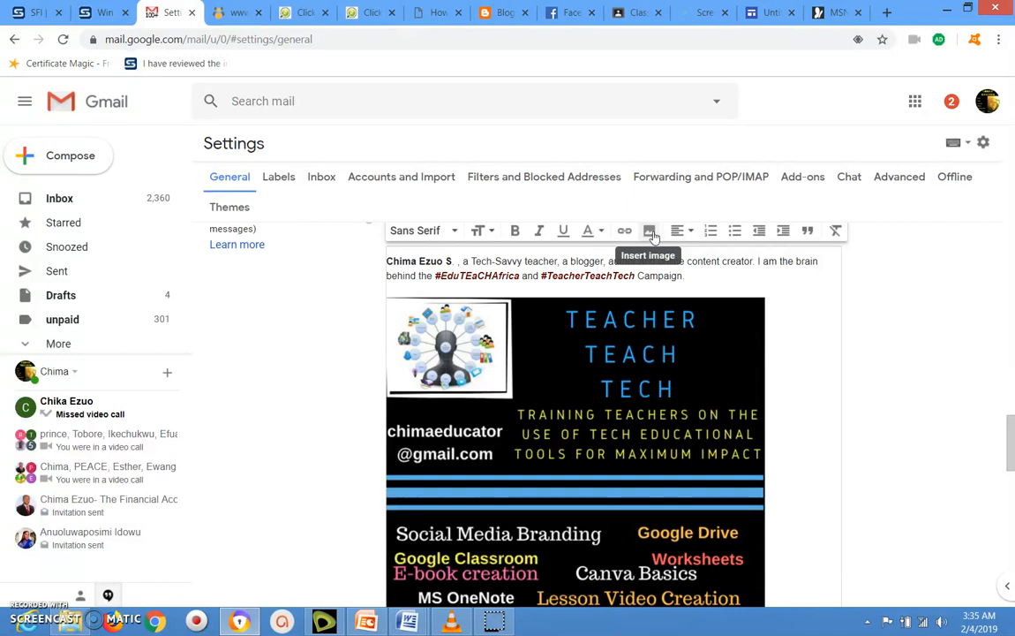
- Select the signature banner, then scroll down to the tutoring bio and Contacts & Connections list
click(620, 324)
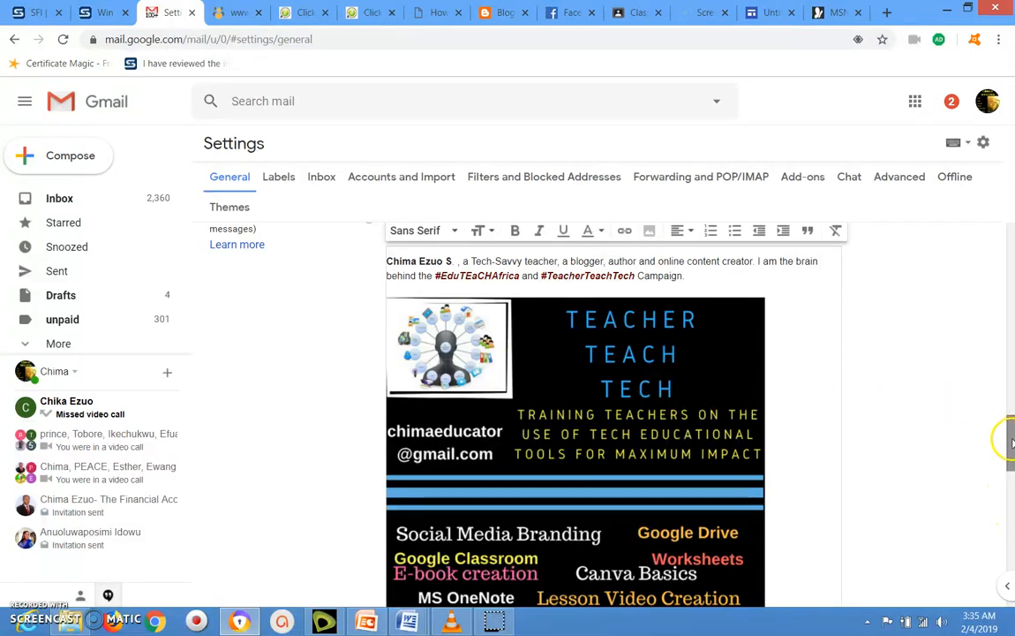
drag(1011, 439, 1011, 453)
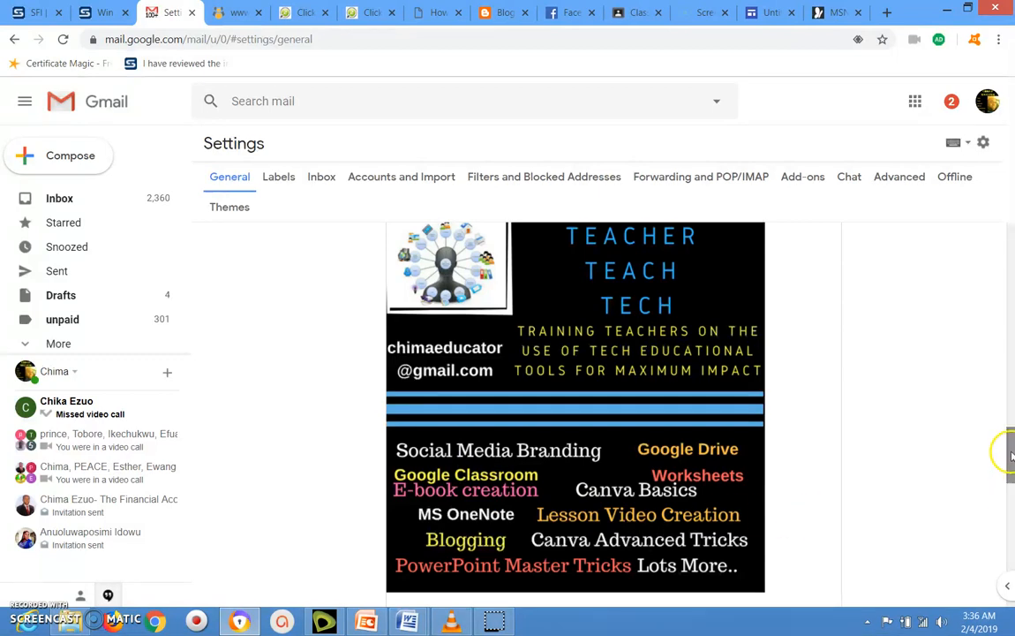
drag(1009, 454, 1010, 492)
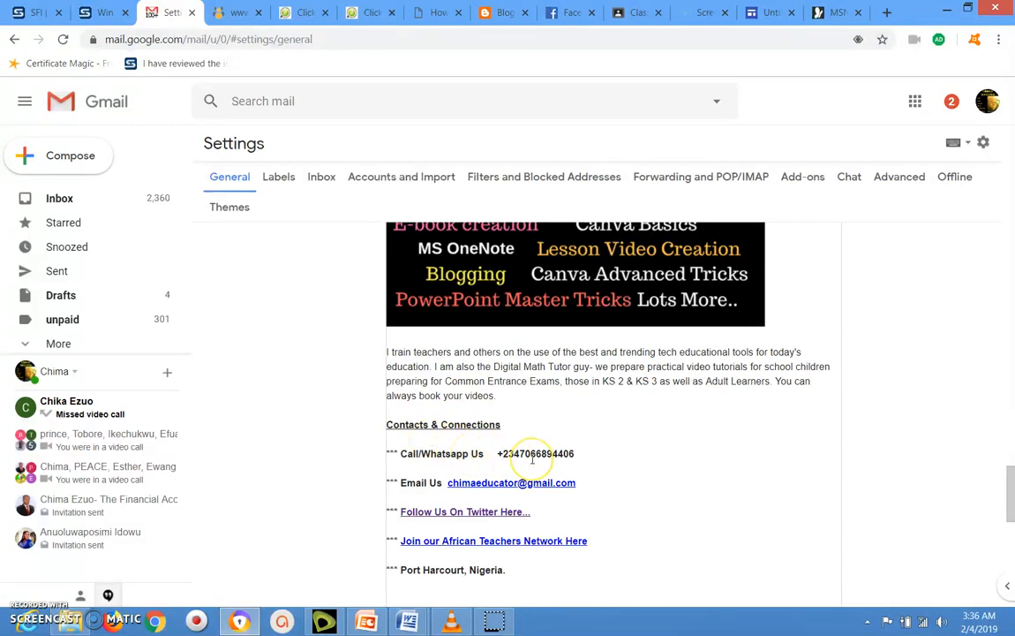
- Replace the old phone number on the Call/Whatsapp line with the new number
click(575, 453)
key(BackSpace)
key(BackSpace)
key(BackSpace)
key(BackSpace)
key(BackSpace)
key(BackSpace)
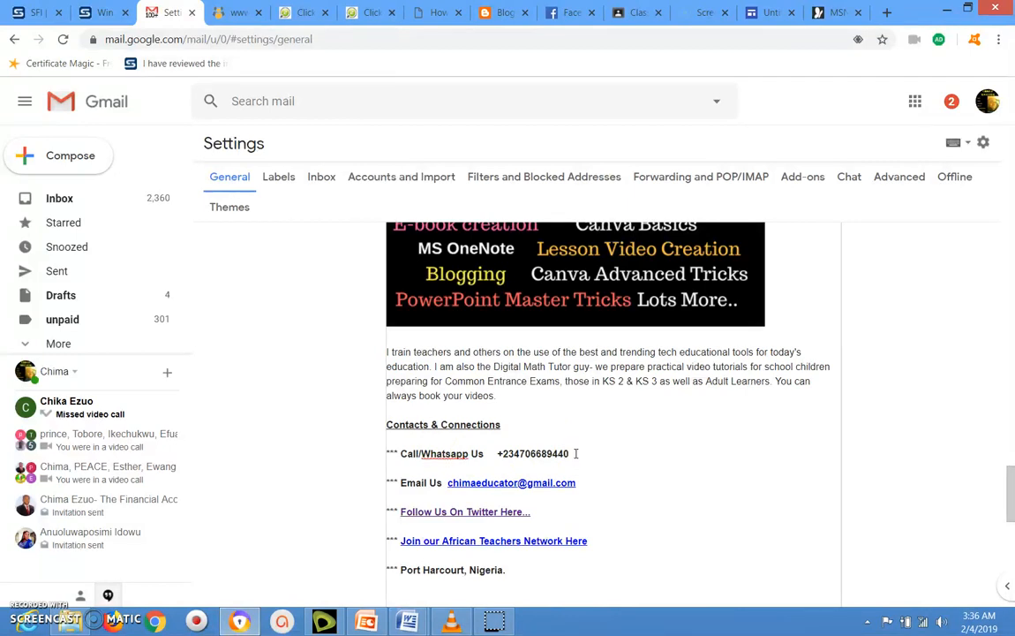
key(BackSpace)
key(BackSpace)
key(BackSpace)
key(BackSpace)
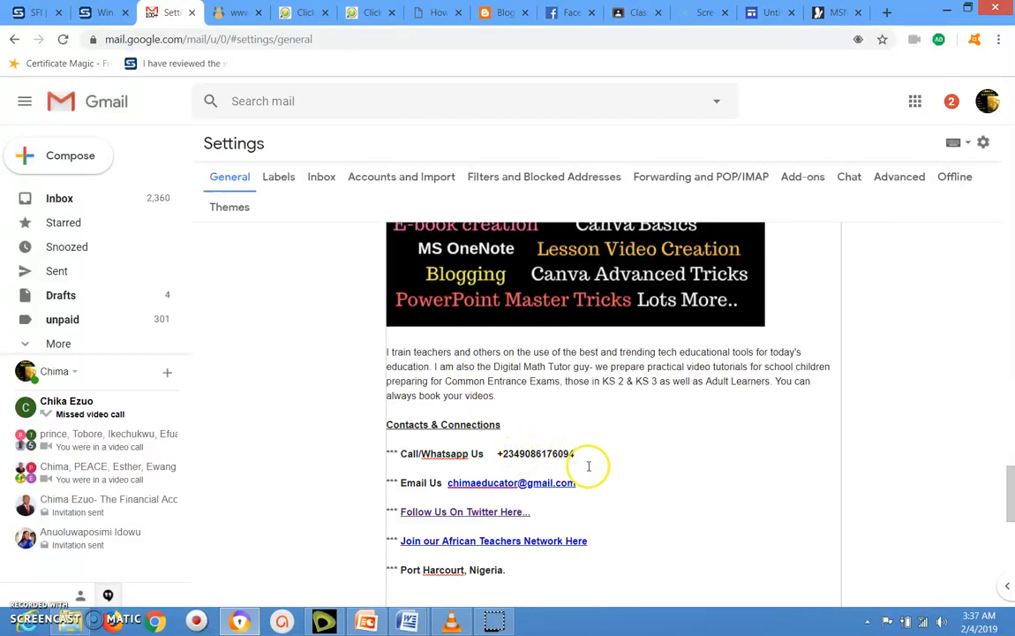
drag(1012, 483, 1012, 498)
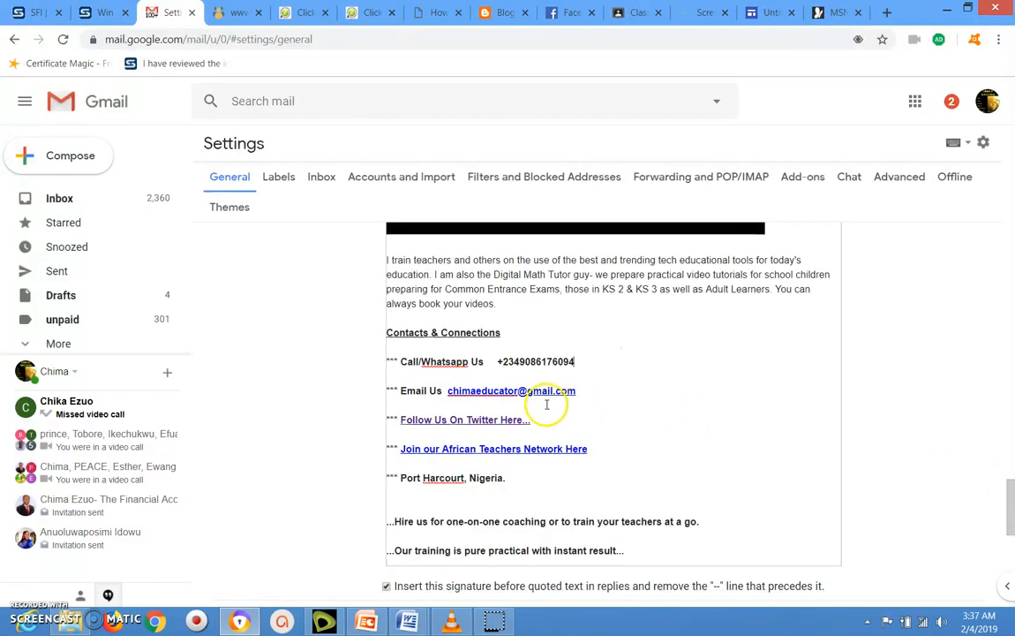
click(469, 448)
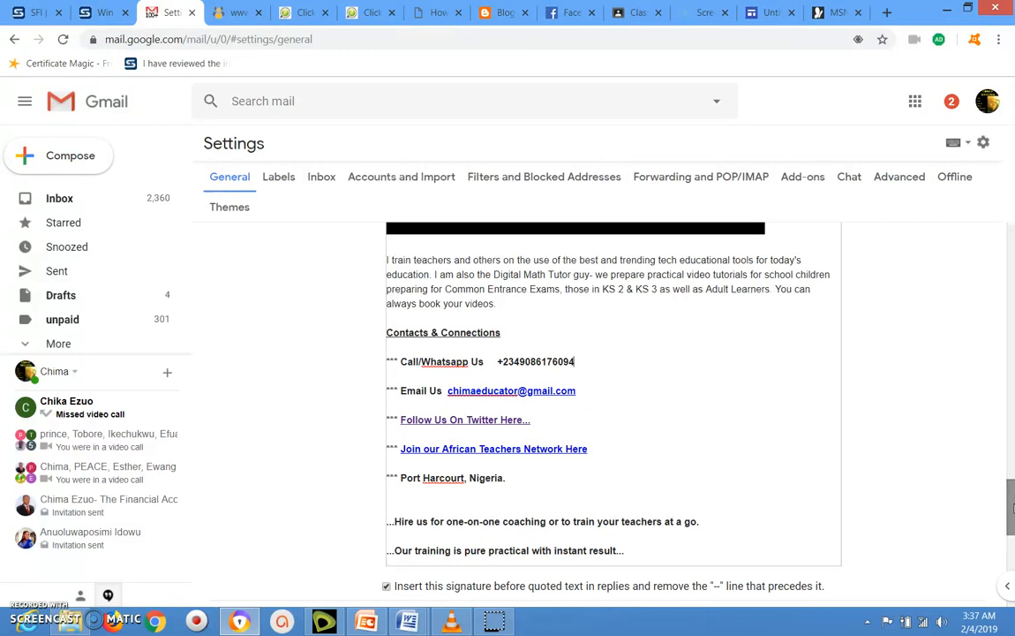
- Check that 'Join our African Teachers Network Here' links to the network's Facebook page
click(556, 450)
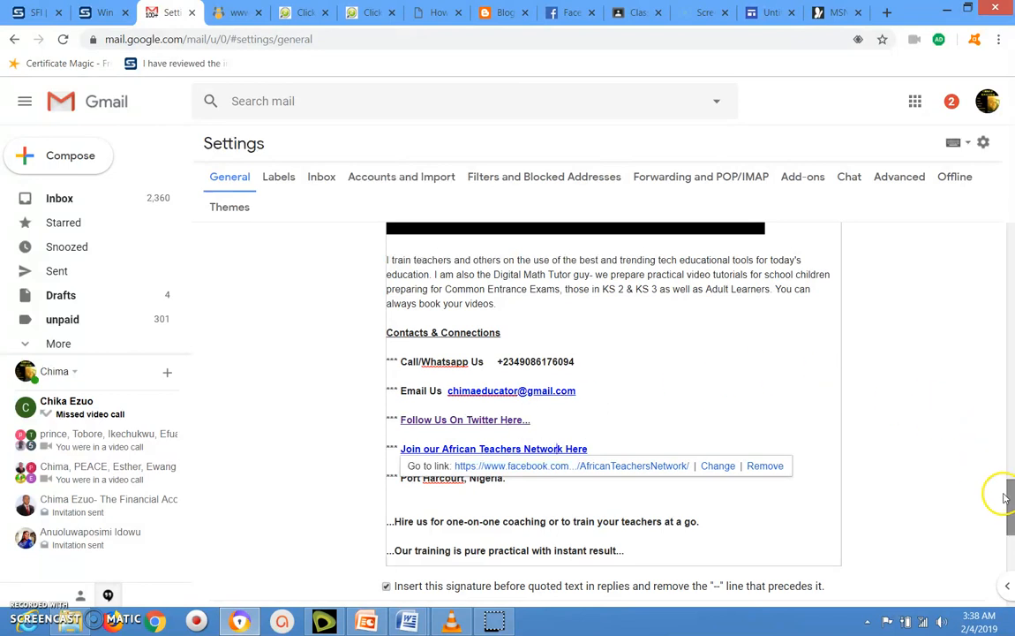
drag(1011, 503, 1011, 515)
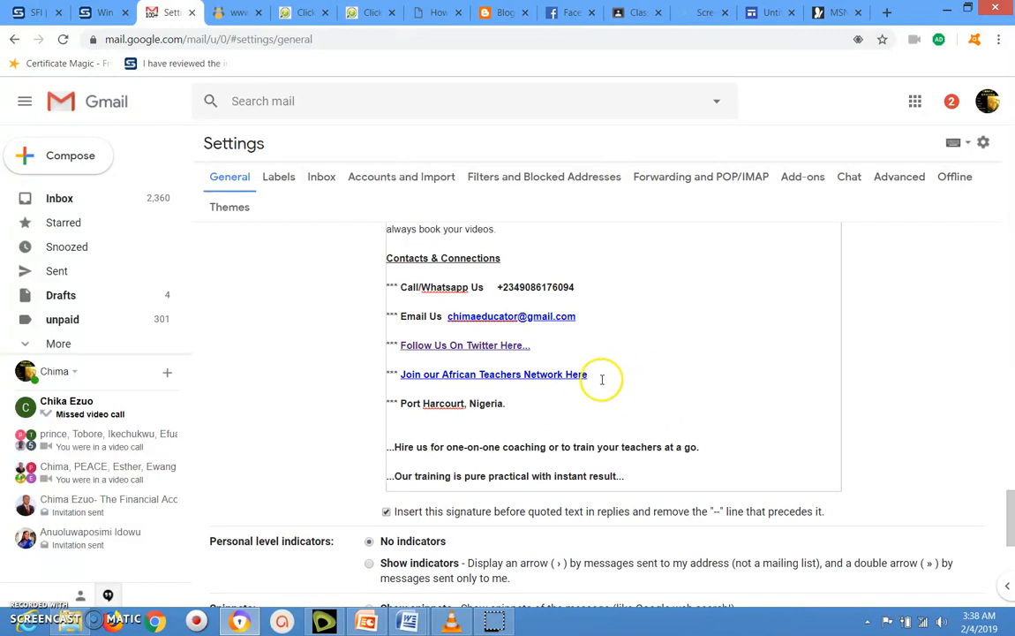
- Add two blank lines below the African Teachers Network line and start a new link there
click(602, 379)
key(Return)
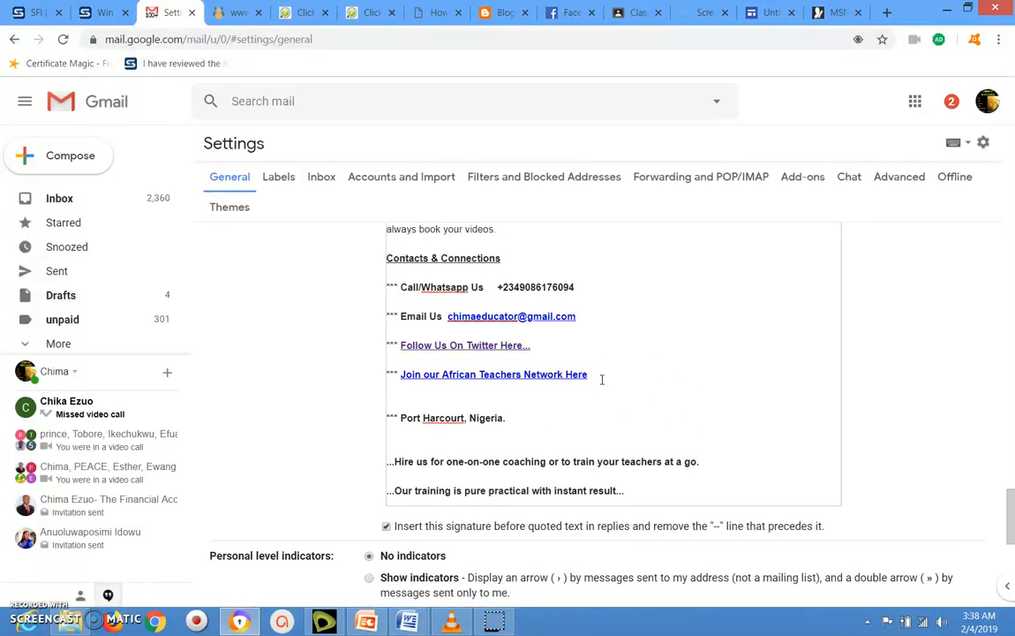
key(Return)
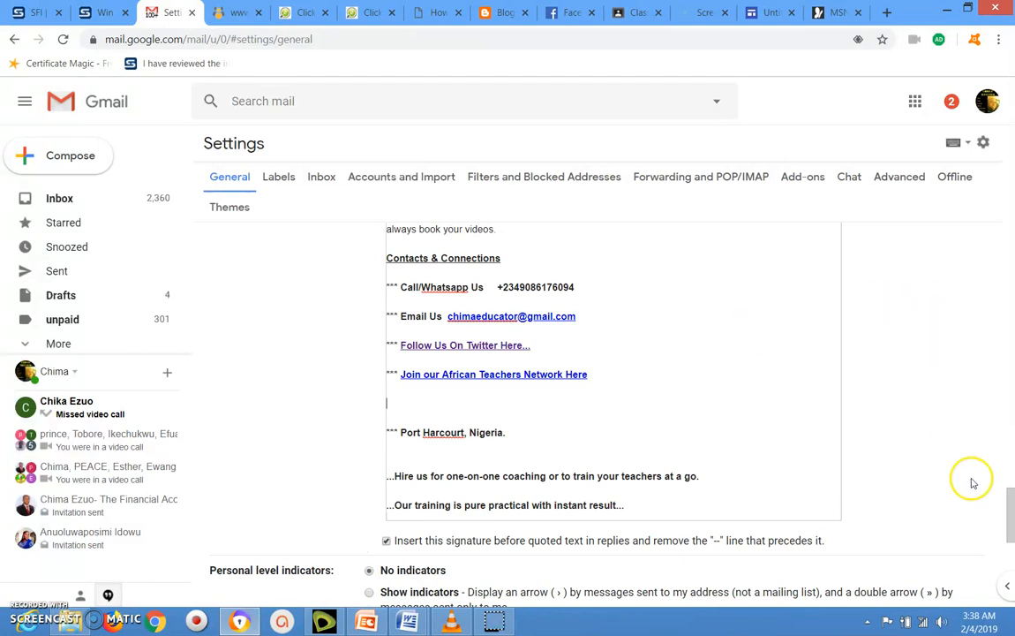
mouse_move(1011, 507)
mouse_down()
mouse_move(1006, 409)
mouse_move(1005, 422)
mouse_up()
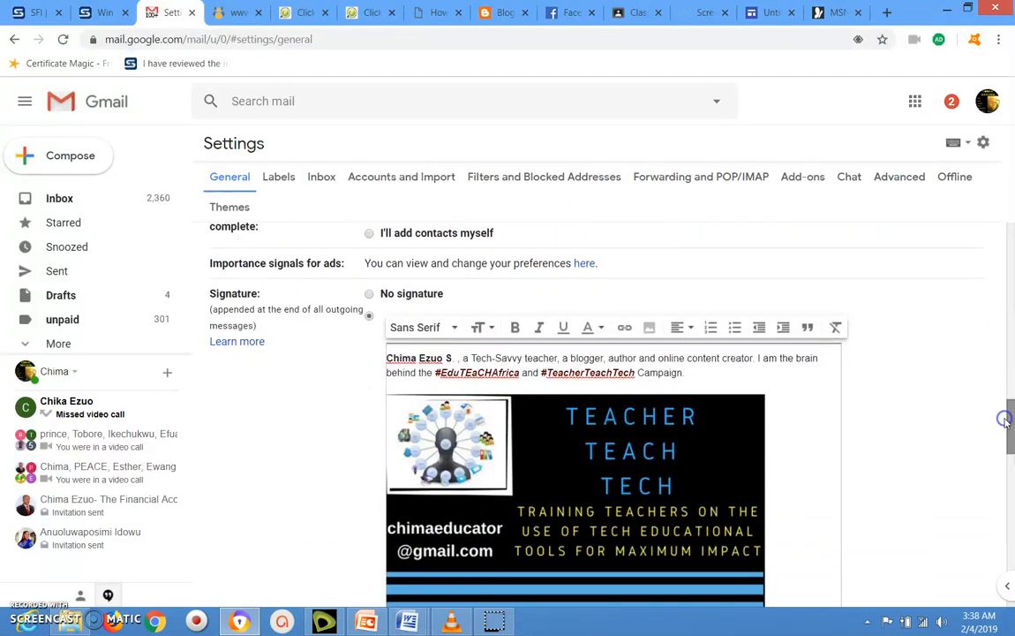
click(624, 329)
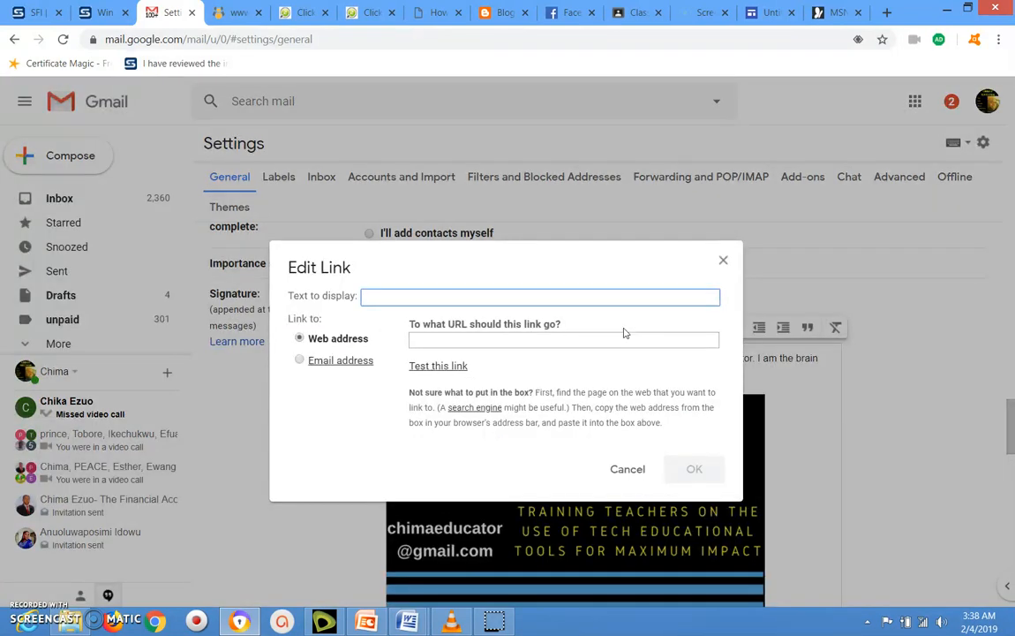
click(567, 295)
- Enter 'Visit out site: Teacher Tech Africa' as the new link's display text
text(Visit out site)
text(: Teacher Tech )
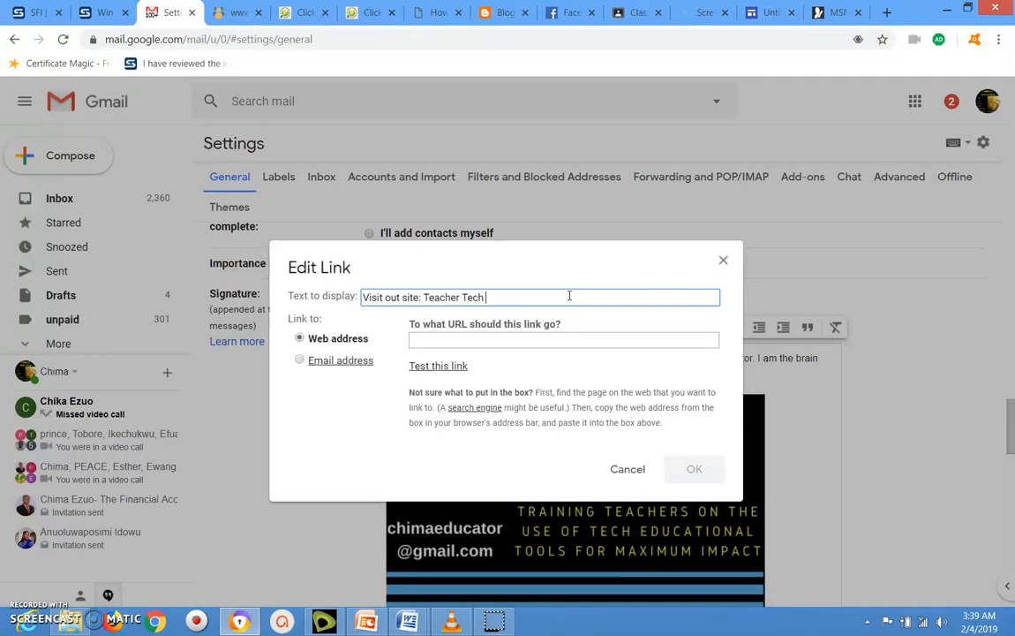
text(Africa)
click(524, 336)
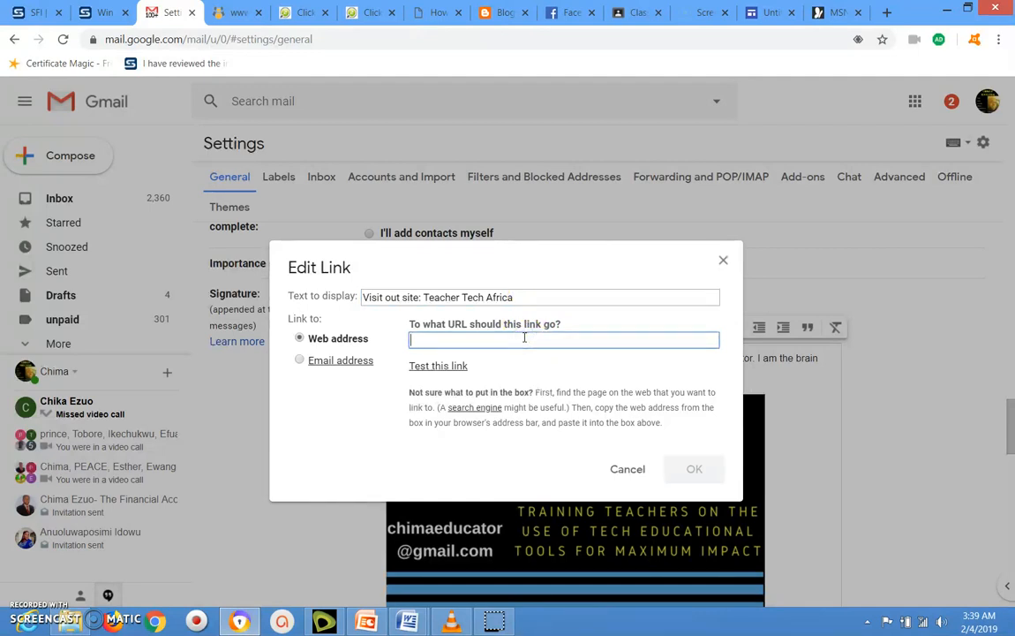
text(htpp)
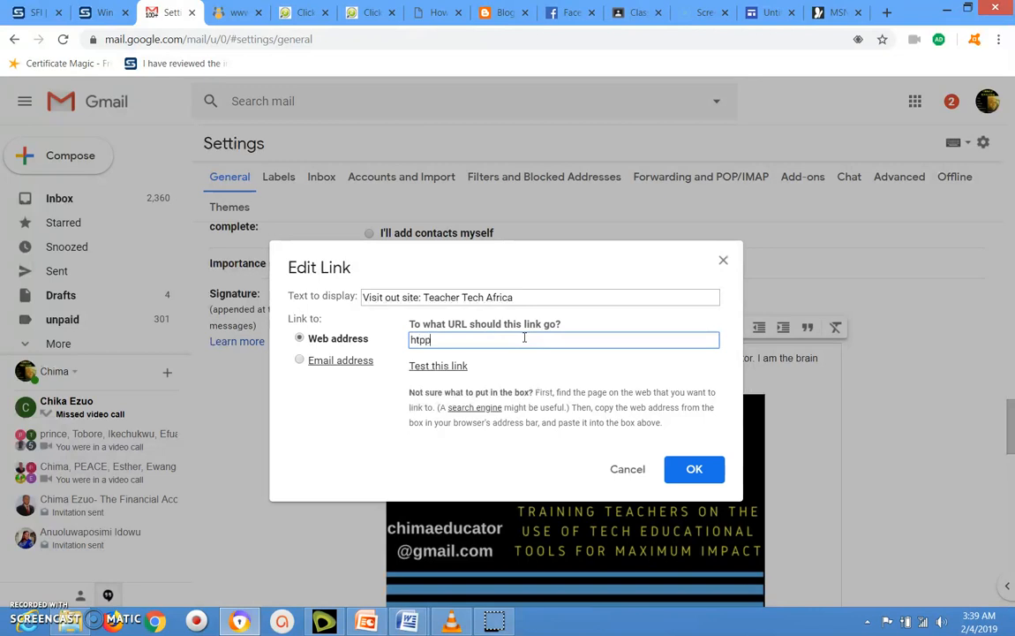
key(BackSpace)
key(BackSpace)
text(t)
text(ps://www.teac)
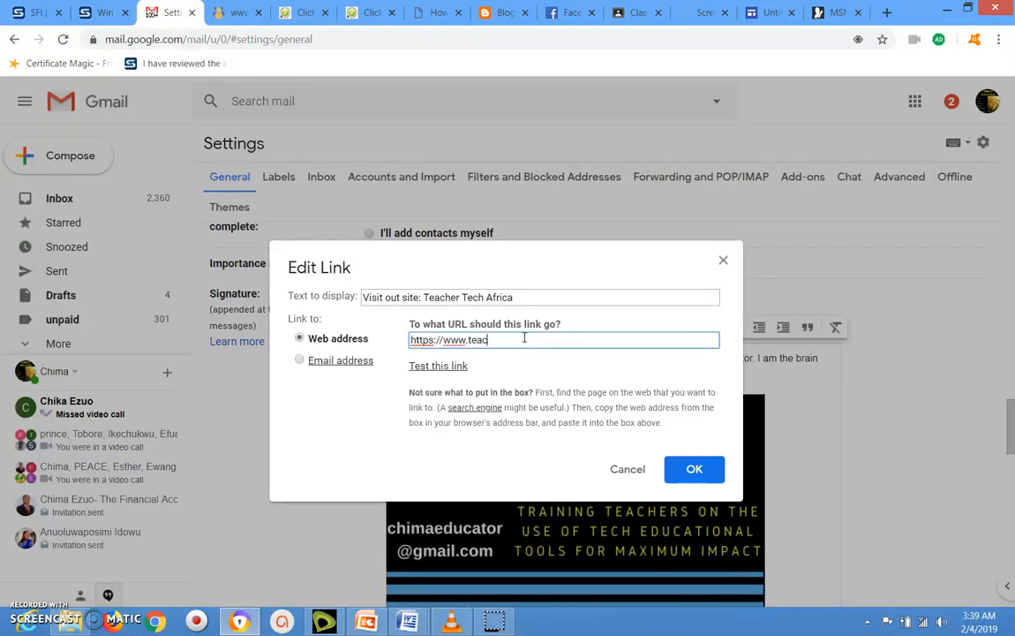
text(hertechafrica.com.ng)
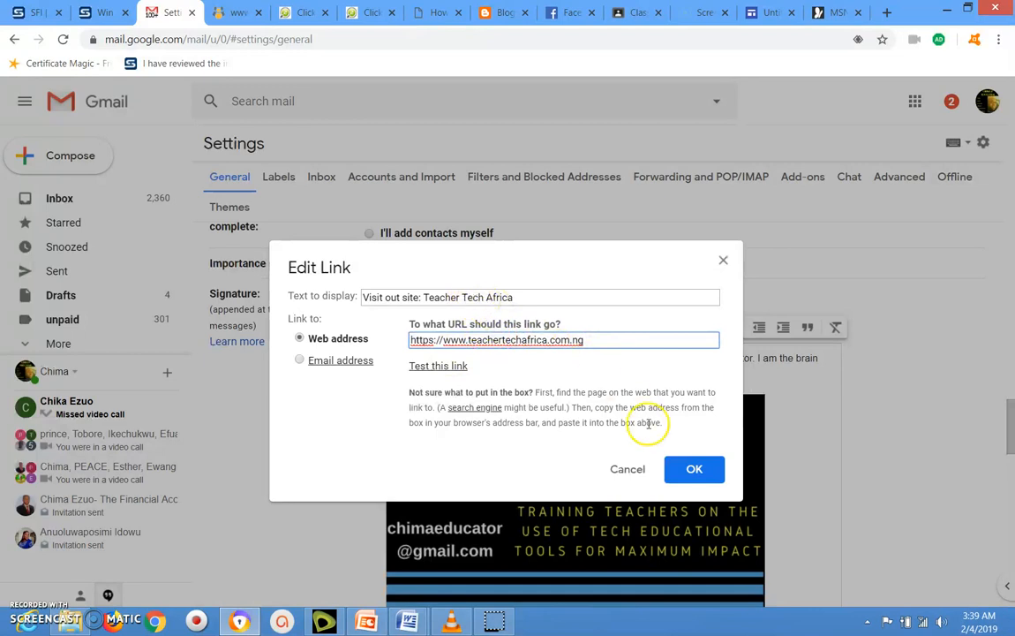
click(695, 469)
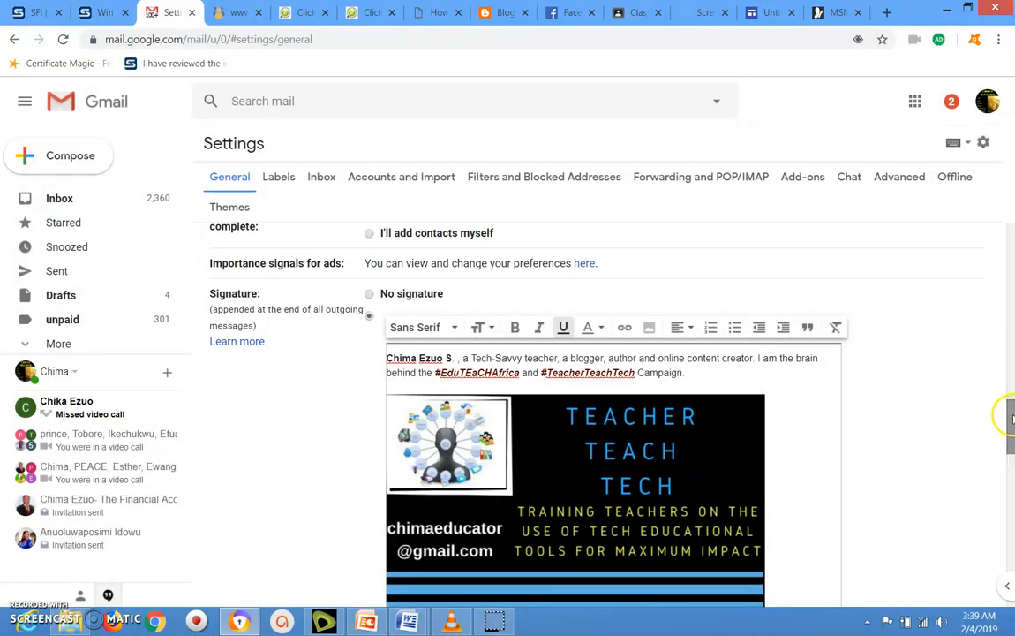
- Select the whole 'Visit out site: Teacher Tech Africa' line and apply bold formatting
drag(1012, 415, 1012, 502)
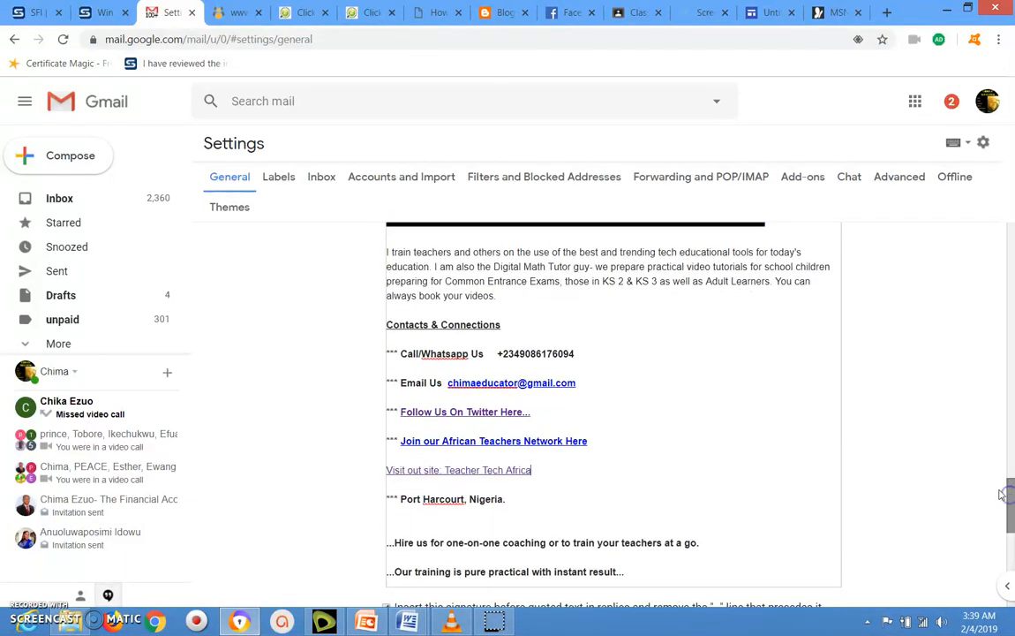
click(389, 469)
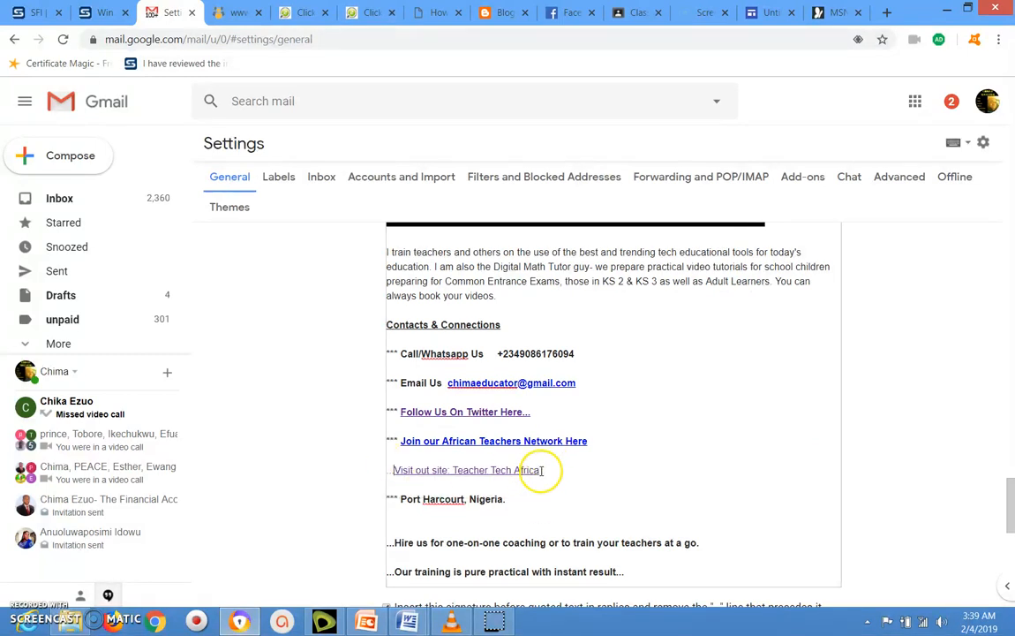
drag(541, 469, 511, 471)
drag(472, 471, 386, 470)
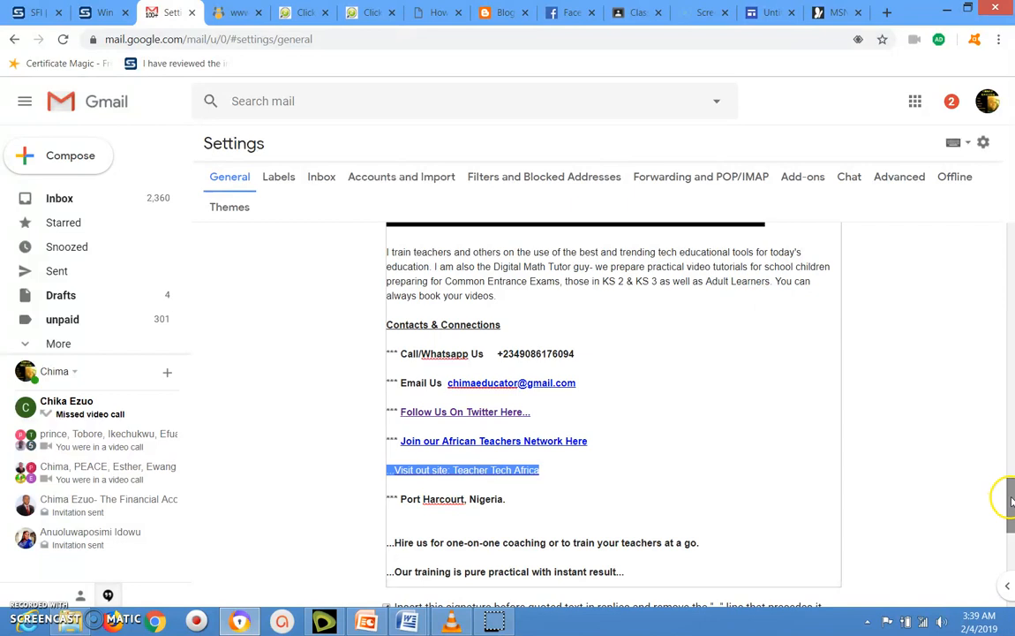
drag(1011, 499, 1011, 400)
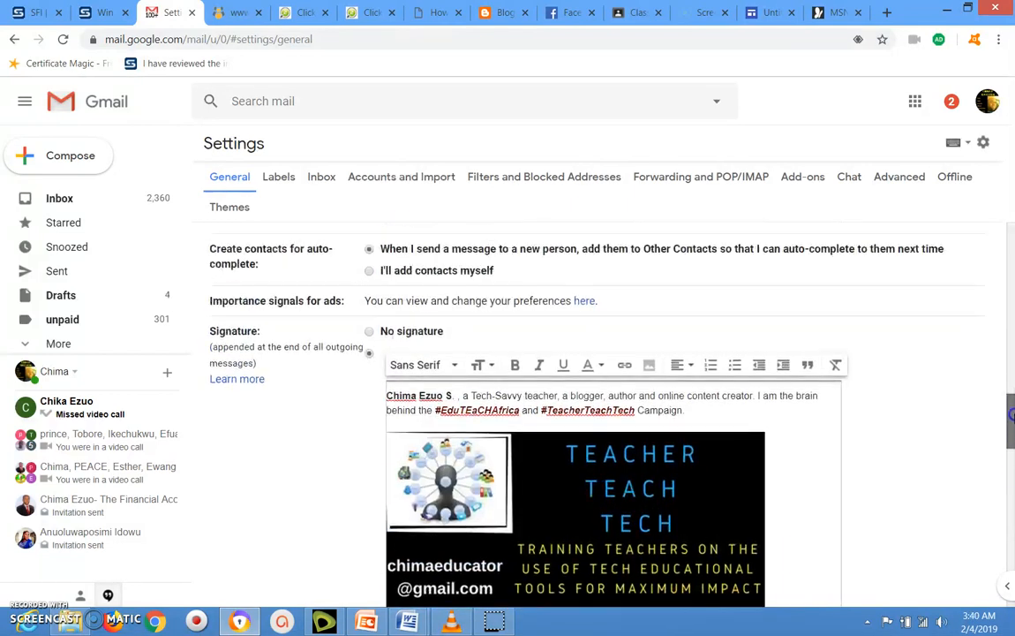
click(517, 364)
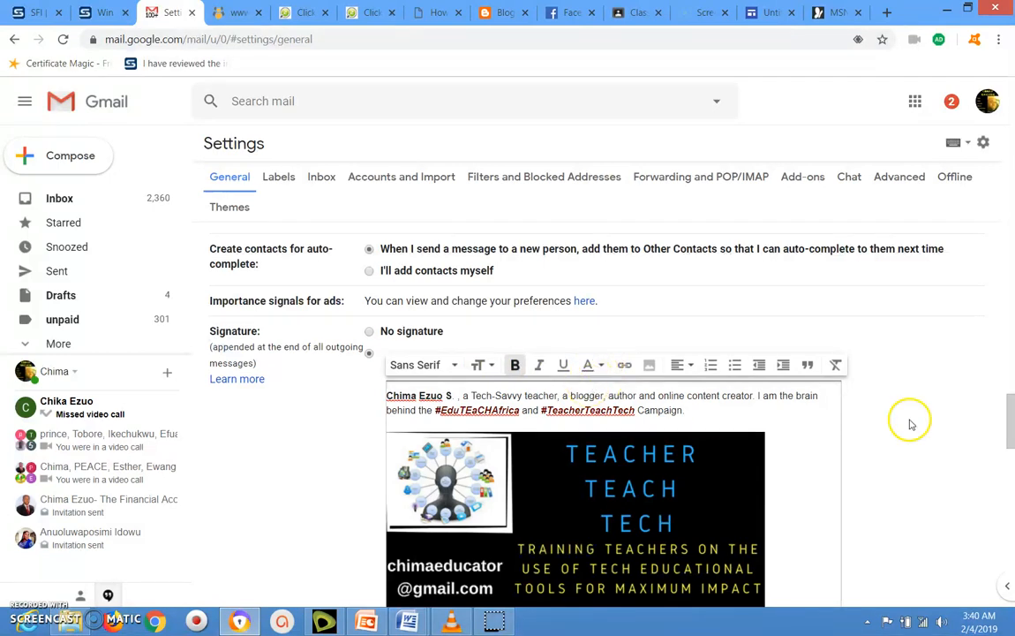
drag(1011, 422, 1012, 519)
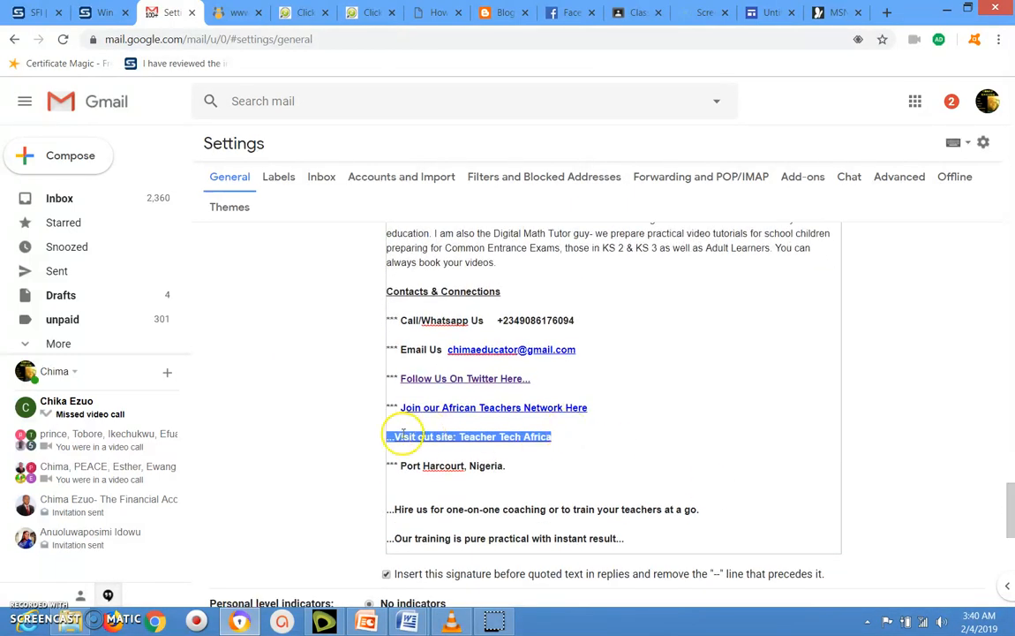
click(503, 467)
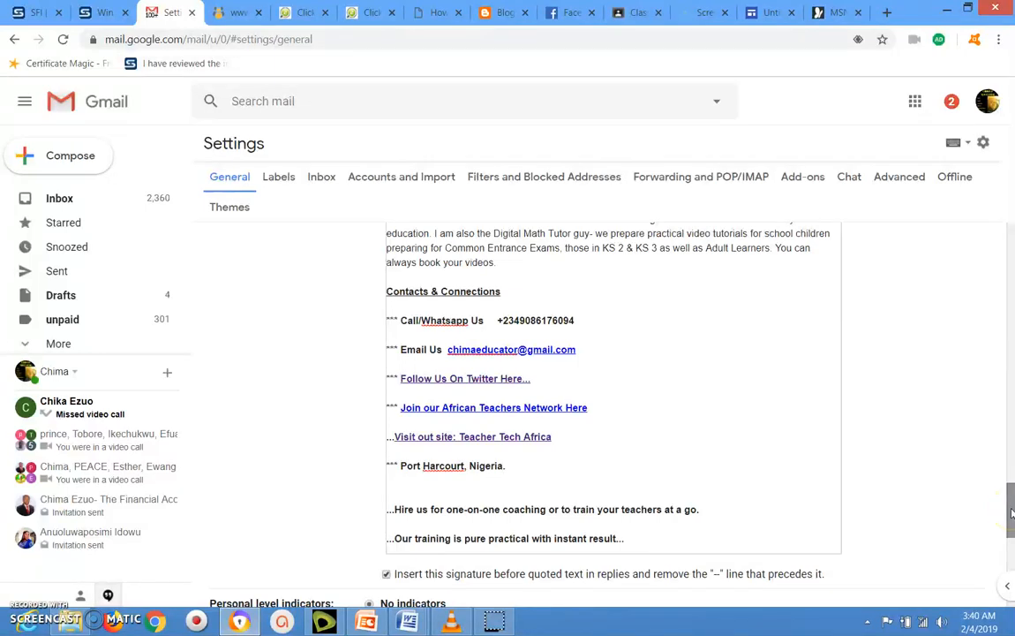
- Scroll to the bottom of General settings and save the edited signature
drag(1012, 512, 1012, 568)
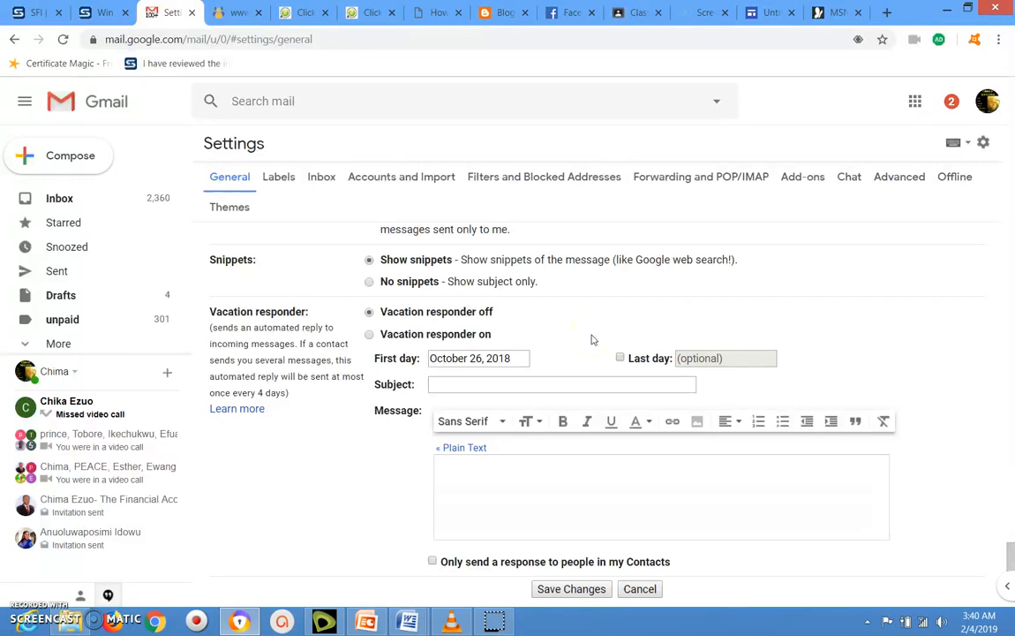
click(1011, 554)
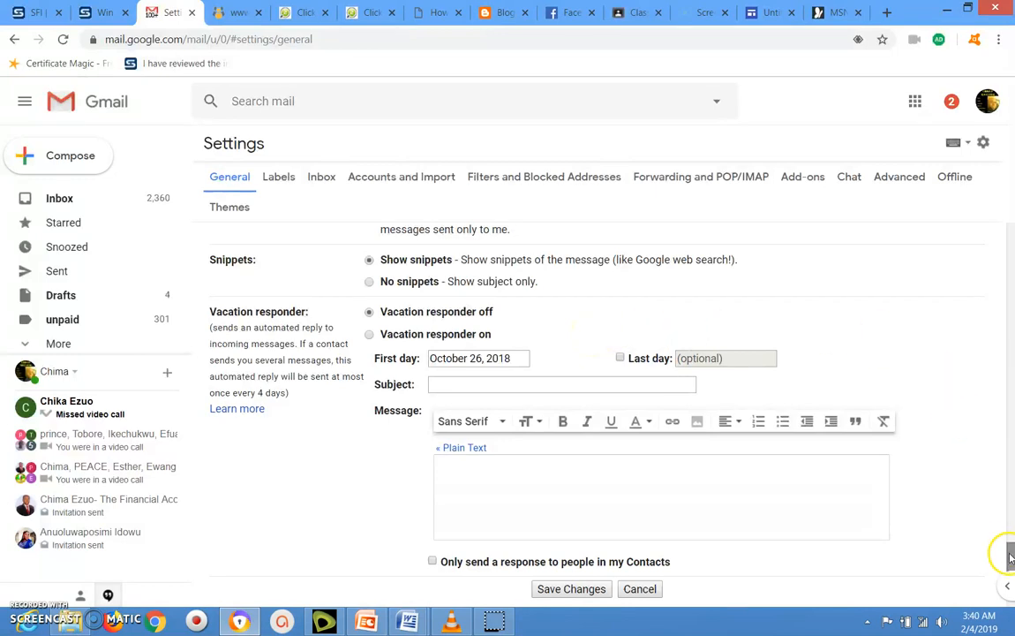
drag(1011, 554, 1011, 574)
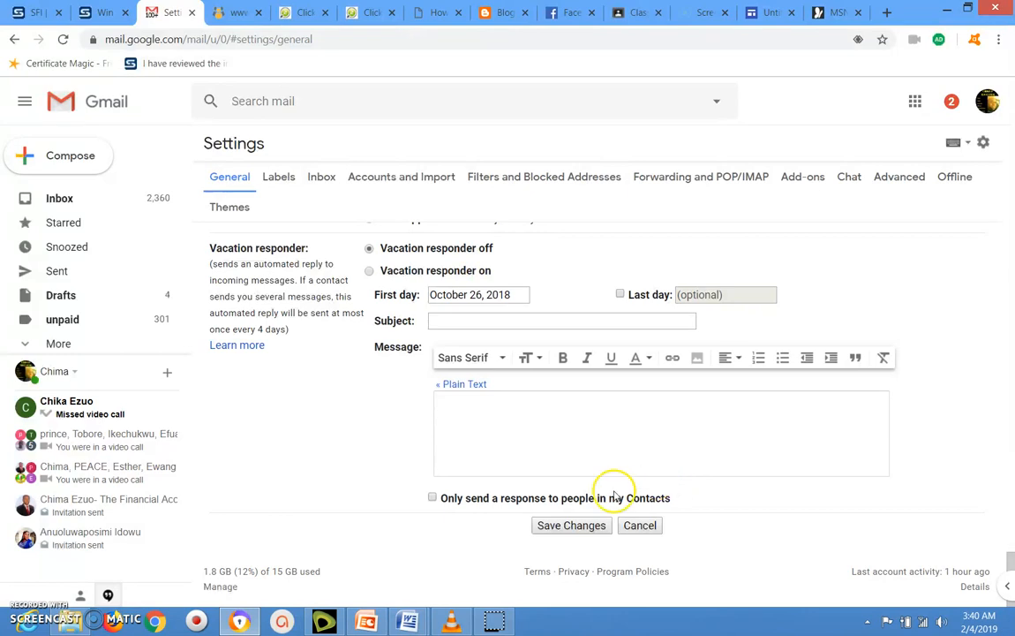
click(555, 526)
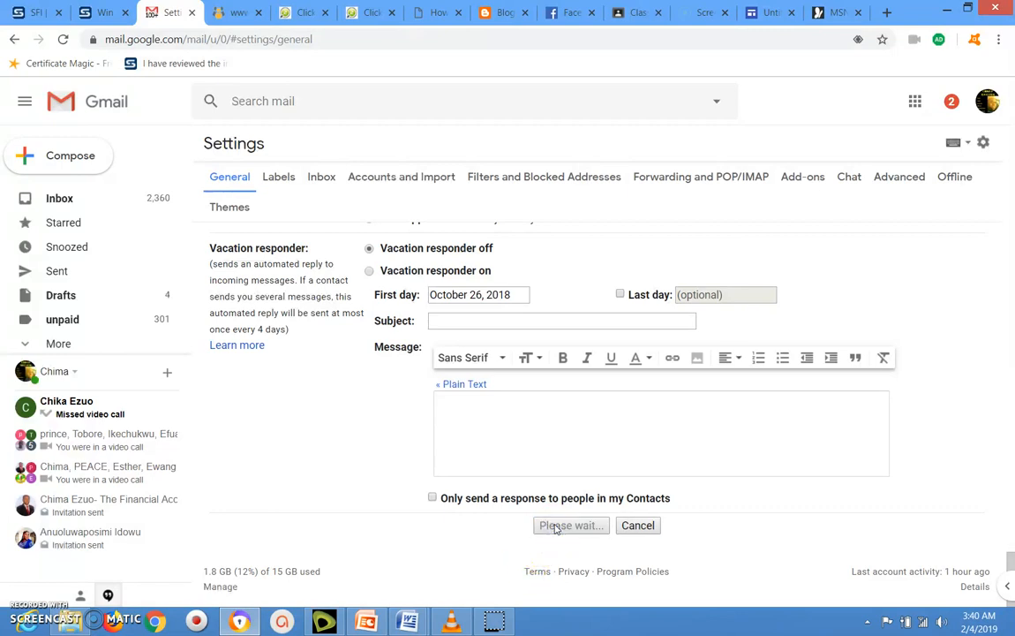